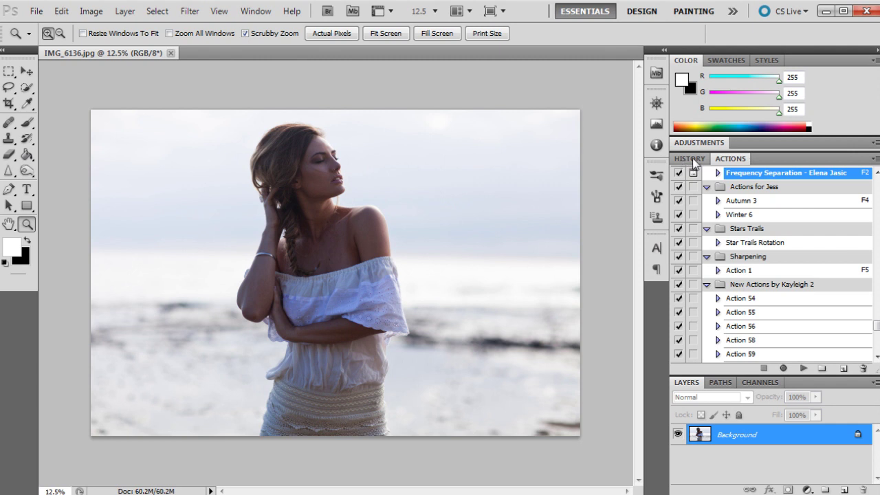
Revert the beach portrait to the original IMG_6136.jpg snapshot in the History panel
{"action": "left_click", "coordinate": [690, 159]}
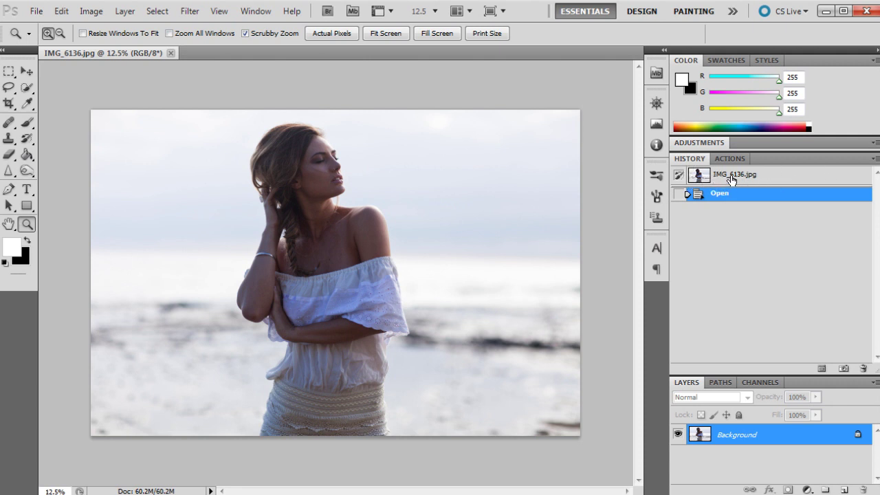
{"action": "left_click", "coordinate": [733, 178]}
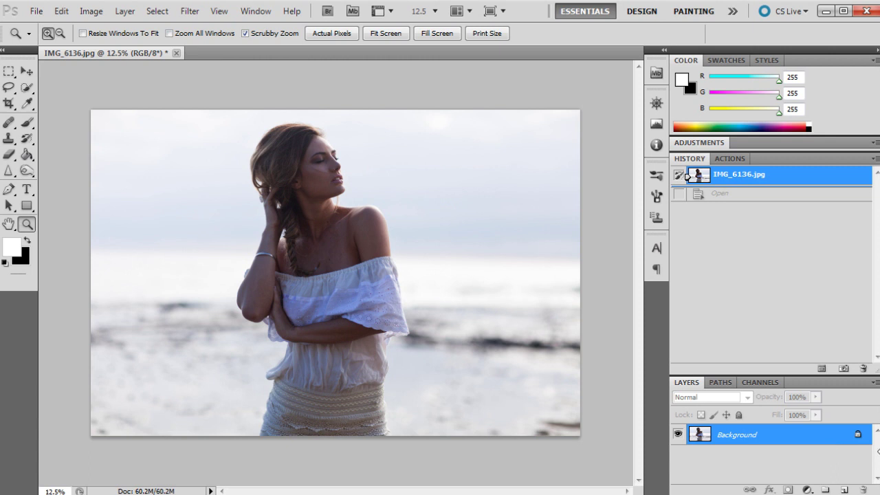
Add a Curves adjustment layer and lift two points on the curve to brighten the image
{"action": "left_click", "coordinate": [807, 490]}
{"action": "left_click", "coordinate": [835, 282]}
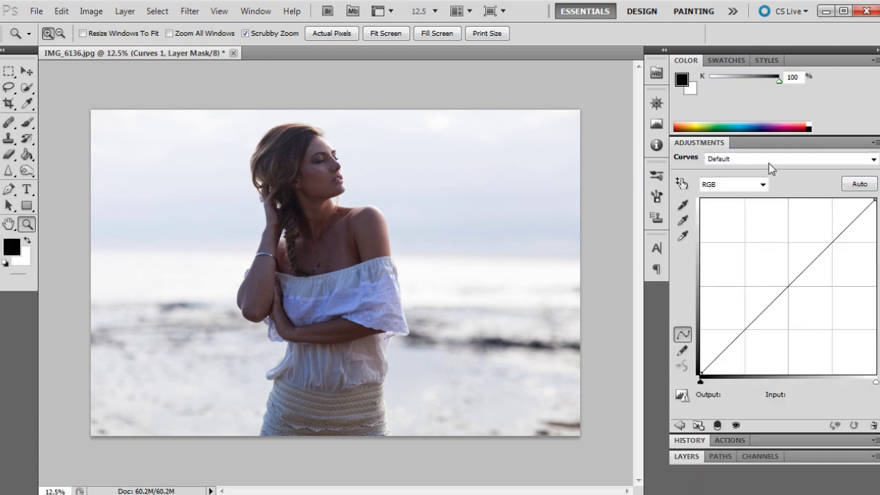
{"action": "left_click_drag", "start_coordinate": [824, 240], "coordinate": [819, 240]}
{"action": "left_click", "coordinate": [758, 297]}
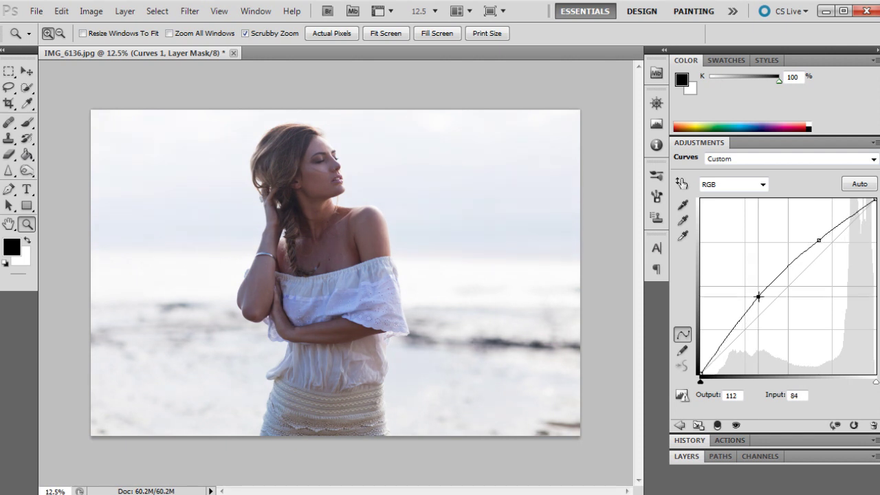
{"action": "left_click_drag", "start_coordinate": [758, 296], "coordinate": [760, 294]}
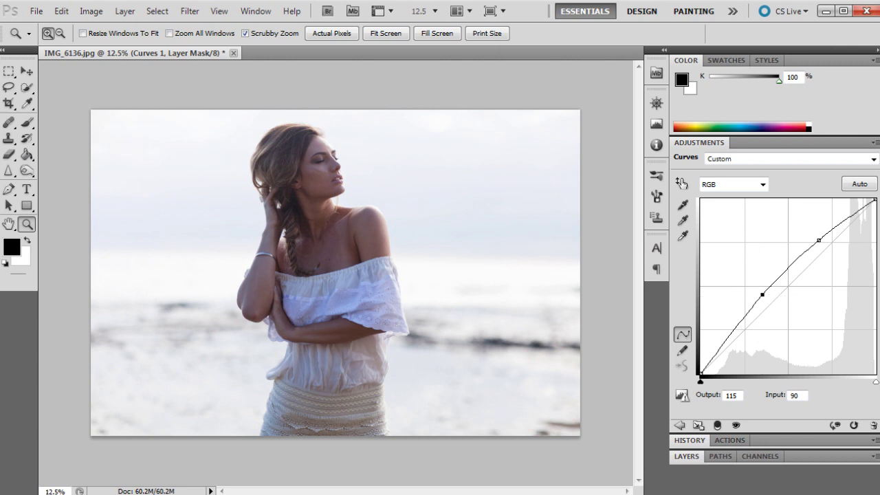
Invert the Curves mask to black and paint white over the woman with a 0% hardness brush
{"action": "left_click", "coordinate": [688, 456]}
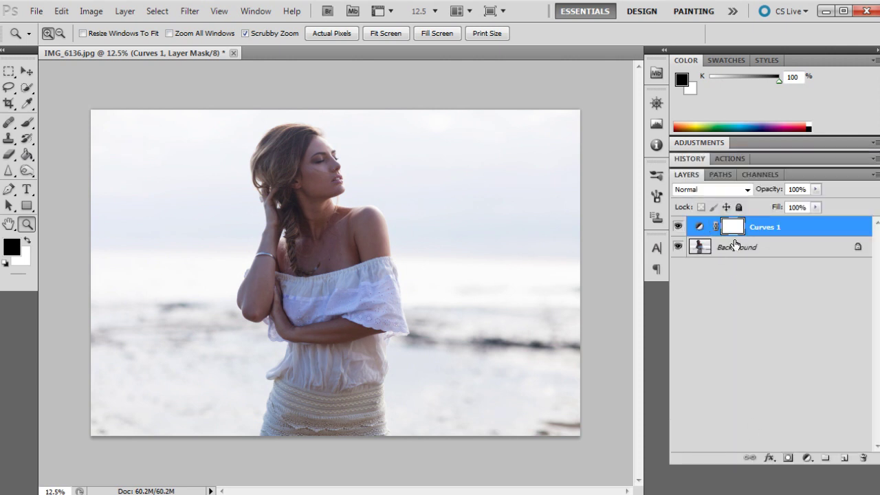
{"action": "key", "text": "ctrl+i"}
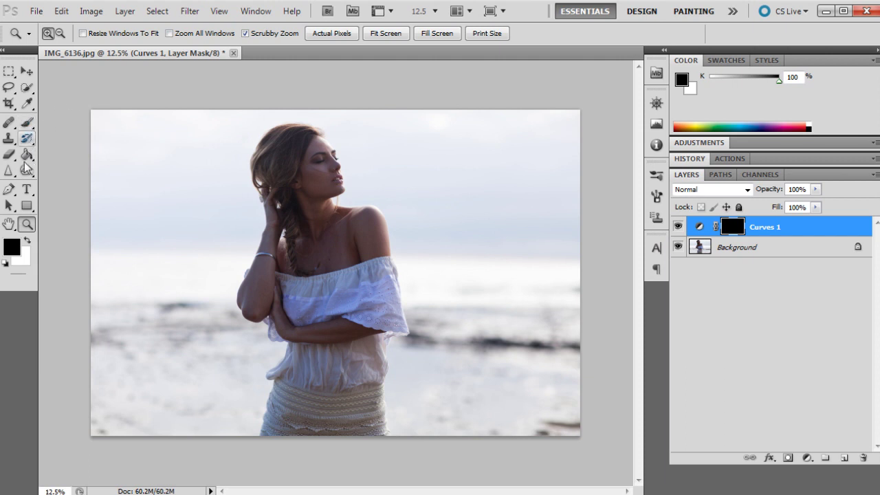
{"action": "left_click", "coordinate": [27, 122]}
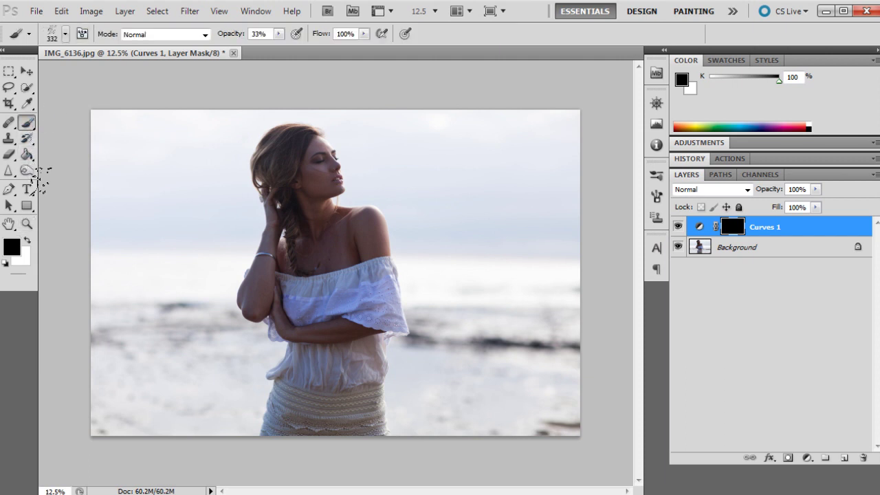
{"action": "left_click", "coordinate": [28, 239]}
{"action": "left_click", "coordinate": [65, 33]}
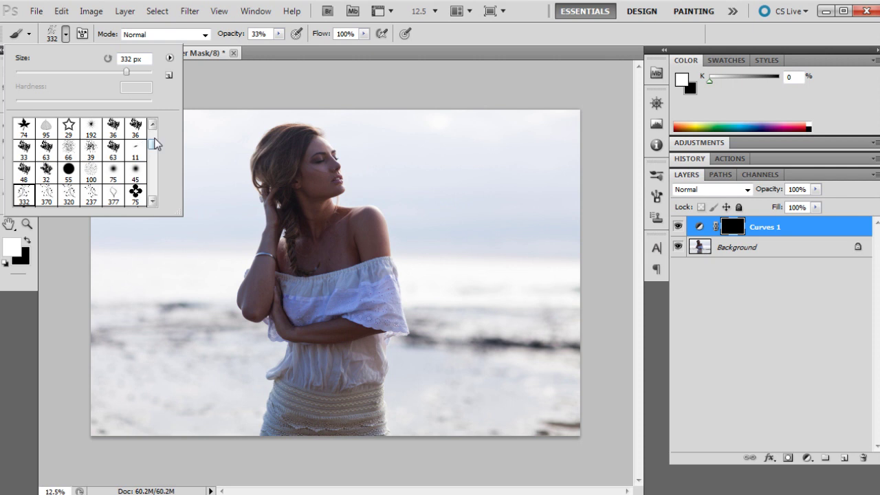
{"action": "mouse_move", "coordinate": [154, 141]}
{"action": "left_mouse_down"}
{"action": "mouse_move", "coordinate": [149, 130]}
{"action": "mouse_move", "coordinate": [15, 101]}
{"action": "left_mouse_up"}
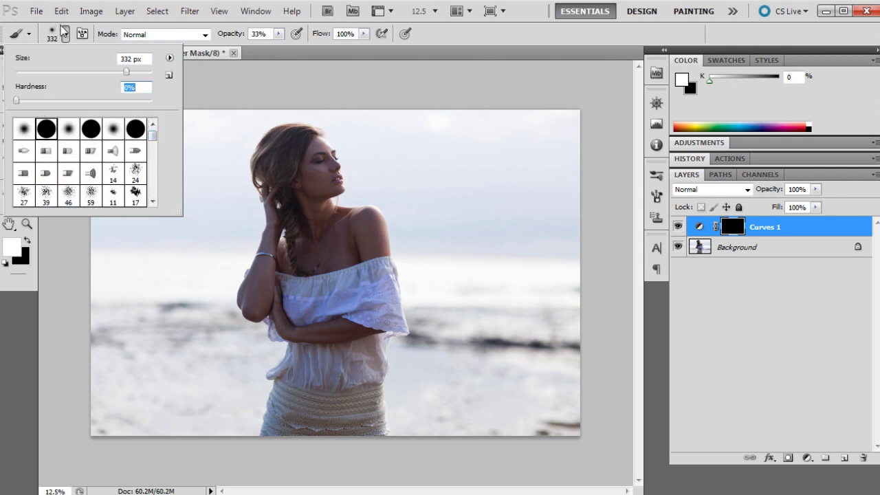
{"action": "left_click_drag", "start_coordinate": [134, 71], "coordinate": [130, 69]}
{"action": "key", "text": "Return"}
{"action": "mouse_move", "coordinate": [314, 186]}
{"action": "left_mouse_down"}
{"action": "mouse_move", "coordinate": [314, 161]}
{"action": "mouse_move", "coordinate": [306, 193]}
{"action": "mouse_move", "coordinate": [322, 171]}
{"action": "mouse_move", "coordinate": [311, 192]}
{"action": "mouse_move", "coordinate": [308, 250]}
{"action": "mouse_move", "coordinate": [349, 232]}
{"action": "mouse_move", "coordinate": [335, 215]}
{"action": "mouse_move", "coordinate": [339, 250]}
{"action": "mouse_move", "coordinate": [377, 236]}
{"action": "mouse_move", "coordinate": [346, 223]}
{"action": "mouse_move", "coordinate": [296, 167]}
{"action": "mouse_move", "coordinate": [328, 240]}
{"action": "mouse_move", "coordinate": [318, 245]}
{"action": "mouse_move", "coordinate": [350, 233]}
{"action": "mouse_move", "coordinate": [305, 163]}
{"action": "mouse_move", "coordinate": [316, 226]}
{"action": "mouse_move", "coordinate": [289, 279]}
{"action": "mouse_move", "coordinate": [278, 256]}
{"action": "mouse_move", "coordinate": [271, 279]}
{"action": "mouse_move", "coordinate": [368, 256]}
{"action": "mouse_move", "coordinate": [290, 293]}
{"action": "mouse_move", "coordinate": [325, 315]}
{"action": "mouse_move", "coordinate": [314, 358]}
{"action": "mouse_move", "coordinate": [360, 339]}
{"action": "mouse_move", "coordinate": [323, 414]}
{"action": "mouse_move", "coordinate": [354, 418]}
{"action": "mouse_move", "coordinate": [321, 447]}
{"action": "mouse_move", "coordinate": [348, 404]}
{"action": "mouse_move", "coordinate": [324, 305]}
{"action": "mouse_move", "coordinate": [351, 232]}
{"action": "mouse_move", "coordinate": [302, 263]}
{"action": "left_mouse_up"}
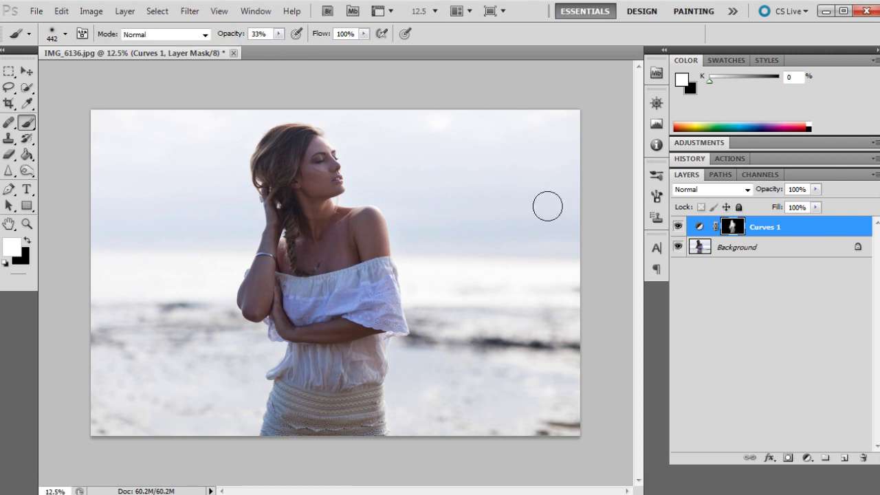
Add a Levels 1 layer above Curves 1 with input levels set to 10 and 254
{"action": "left_click", "coordinate": [808, 457]}
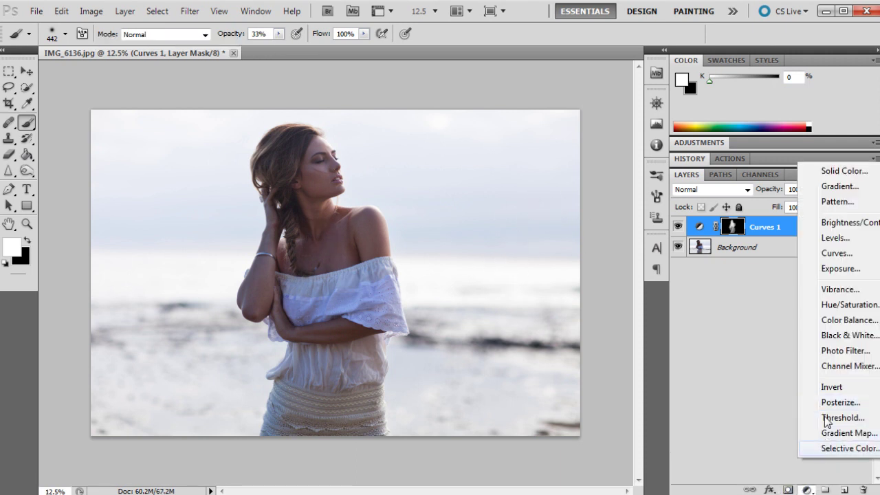
{"action": "left_click", "coordinate": [830, 238]}
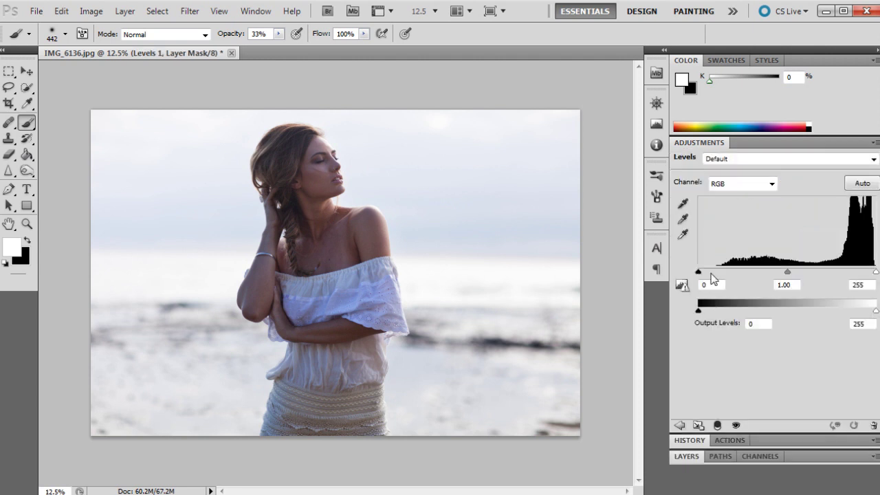
{"action": "mouse_move", "coordinate": [699, 271]}
{"action": "left_mouse_down"}
{"action": "mouse_move", "coordinate": [713, 273]}
{"action": "mouse_move", "coordinate": [706, 274]}
{"action": "left_mouse_up"}
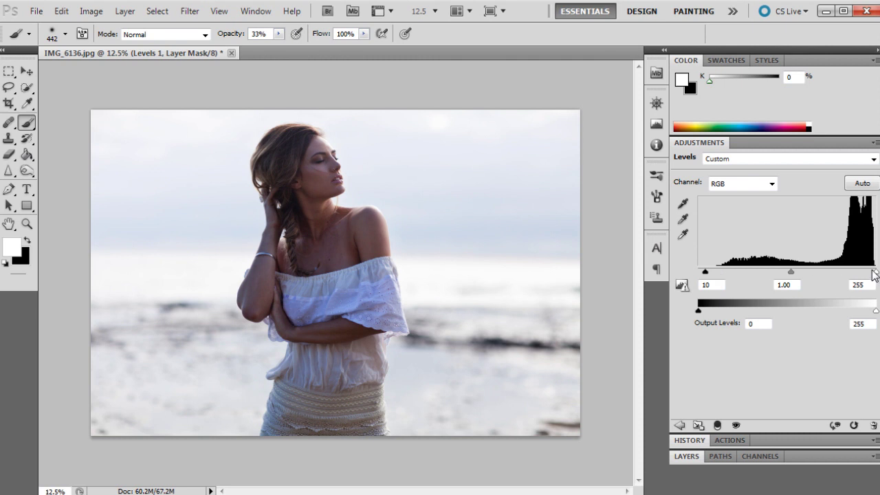
{"action": "left_click_drag", "start_coordinate": [875, 272], "coordinate": [876, 274]}
{"action": "left_click", "coordinate": [690, 457]}
{"action": "left_click", "coordinate": [808, 458]}
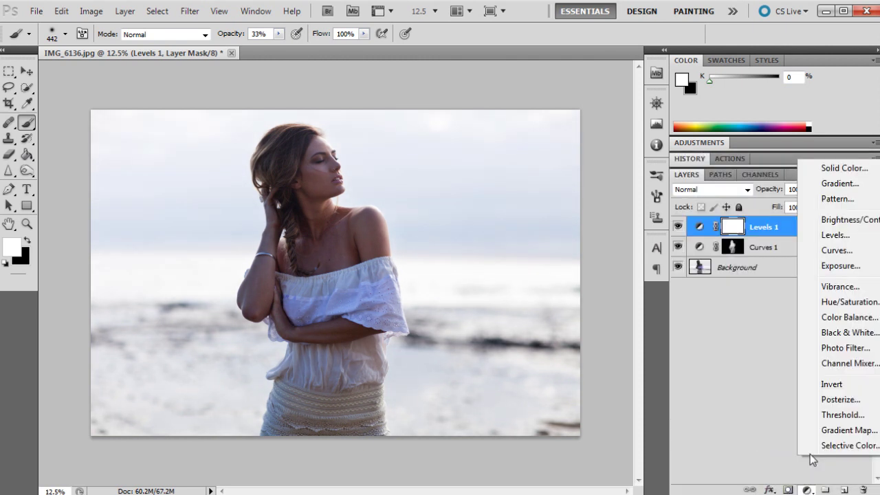
Add a Selective Color layer, shifting Neutrals away from yellow and cyan, then select Blacks
{"action": "left_click", "coordinate": [845, 446]}
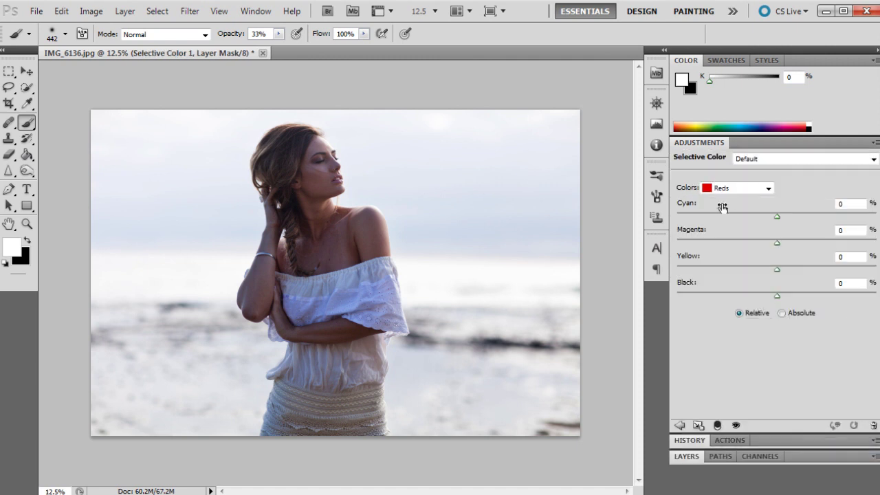
{"action": "left_click", "coordinate": [736, 188]}
{"action": "left_click", "coordinate": [765, 266]}
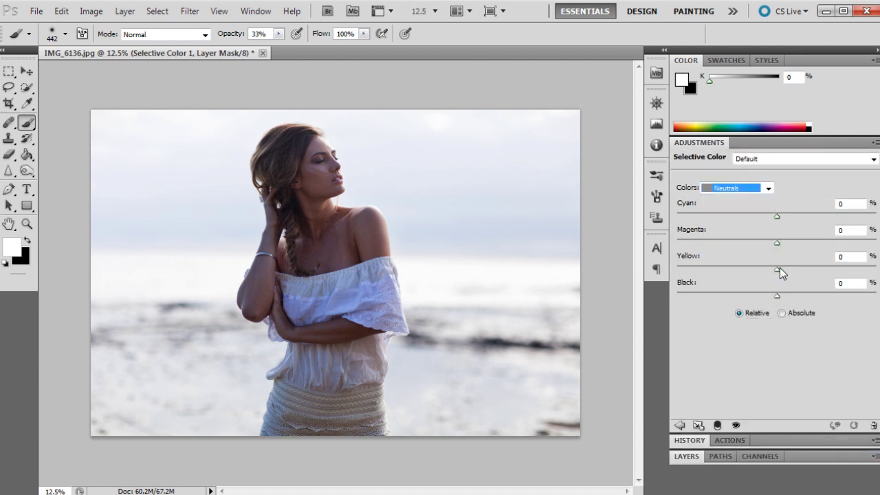
{"action": "left_click_drag", "start_coordinate": [779, 267], "coordinate": [775, 217]}
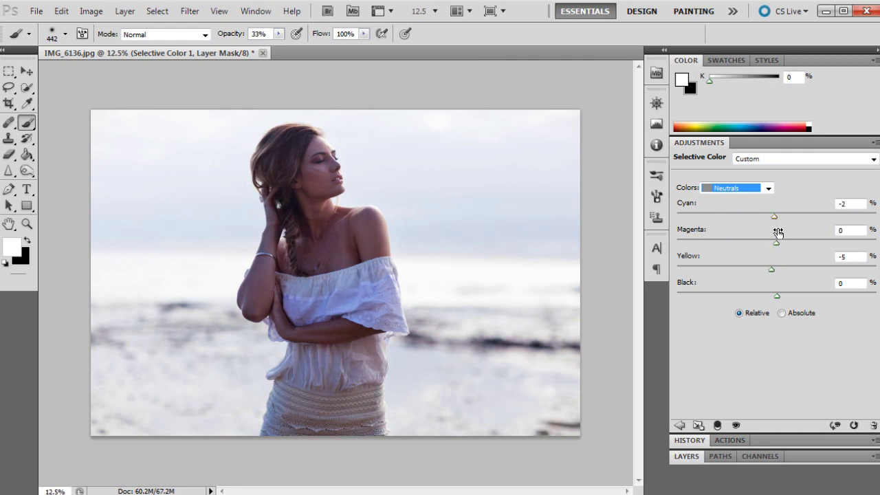
{"action": "left_click_drag", "start_coordinate": [777, 298], "coordinate": [770, 218]}
{"action": "left_click", "coordinate": [745, 191]}
{"action": "left_click", "coordinate": [749, 291]}
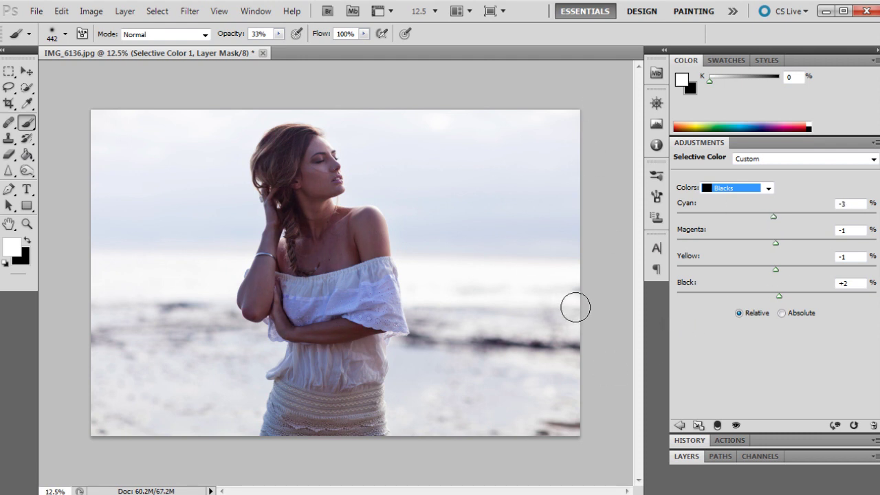
{"action": "left_click", "coordinate": [686, 456]}
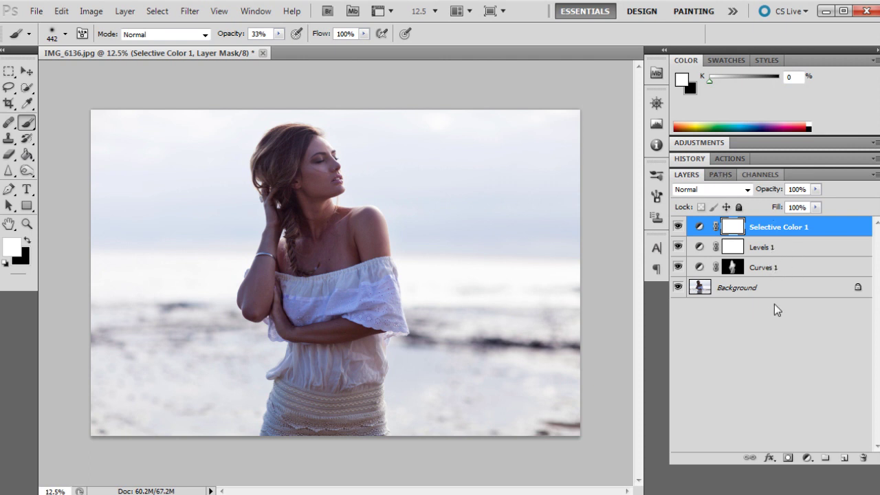
Create Snapshot 1 from the current Curves, Levels and Selective Color state in History
{"action": "left_click", "coordinate": [694, 160]}
{"action": "scroll", "coordinate": [766, 295], "scroll_direction": "up", "scroll_amount": 3}
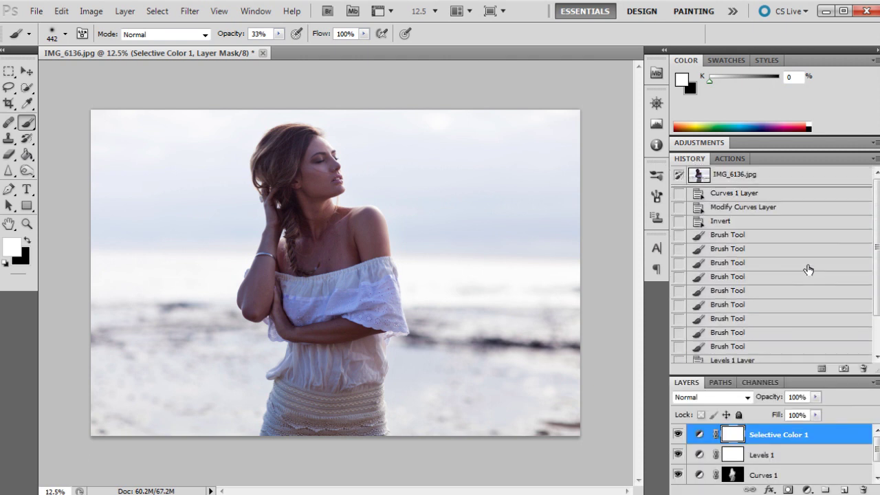
{"action": "left_click", "coordinate": [844, 369]}
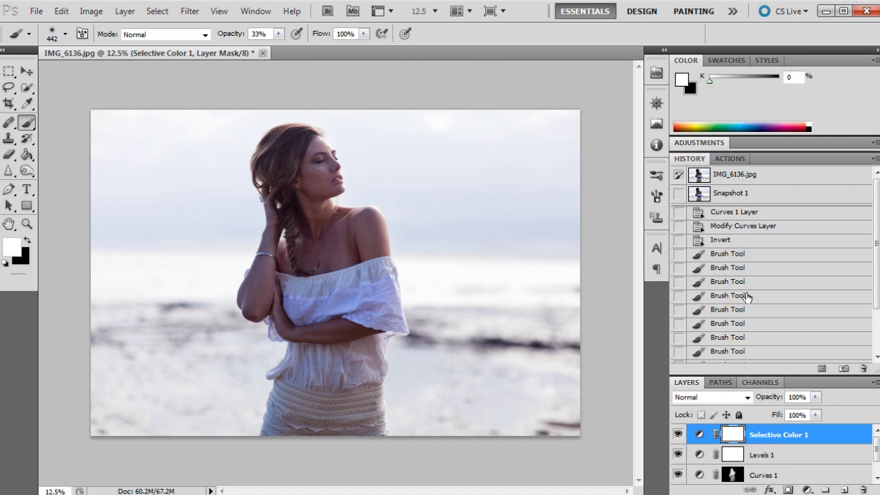
Toggle between the original IMG_6136.jpg and Snapshot 1 to compare, ending on Snapshot 1
{"action": "left_click", "coordinate": [732, 195]}
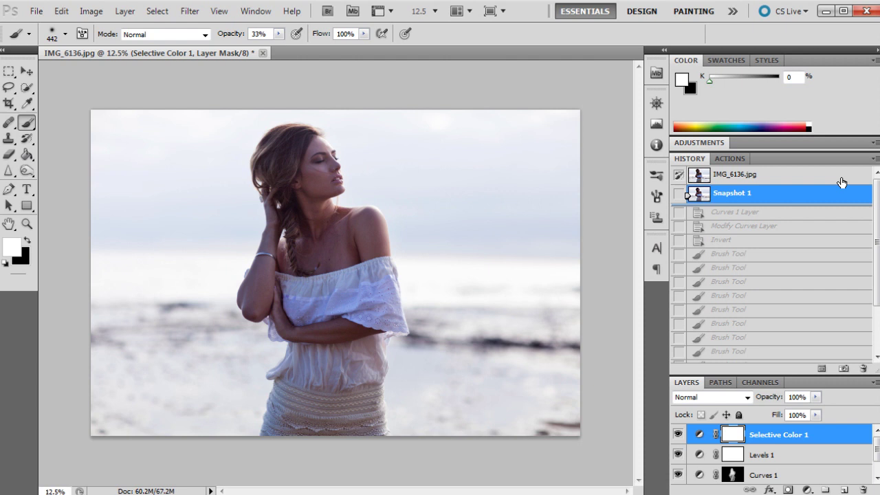
{"action": "left_click", "coordinate": [796, 176]}
{"action": "left_click", "coordinate": [792, 192]}
{"action": "left_click", "coordinate": [795, 173]}
{"action": "left_click", "coordinate": [793, 193]}
Add a Vibrance layer with vibrance +45 and saturation -30
{"action": "left_click", "coordinate": [807, 490]}
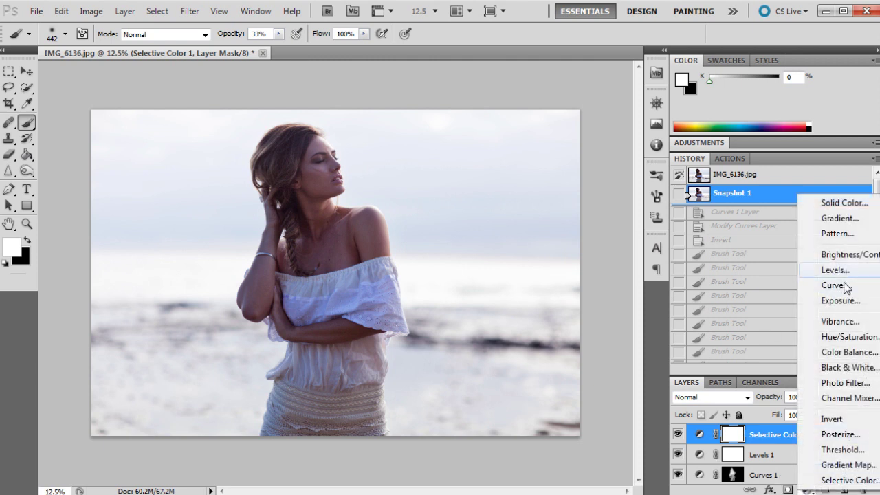
{"action": "left_click", "coordinate": [840, 321]}
{"action": "left_click_drag", "start_coordinate": [777, 194], "coordinate": [821, 196]}
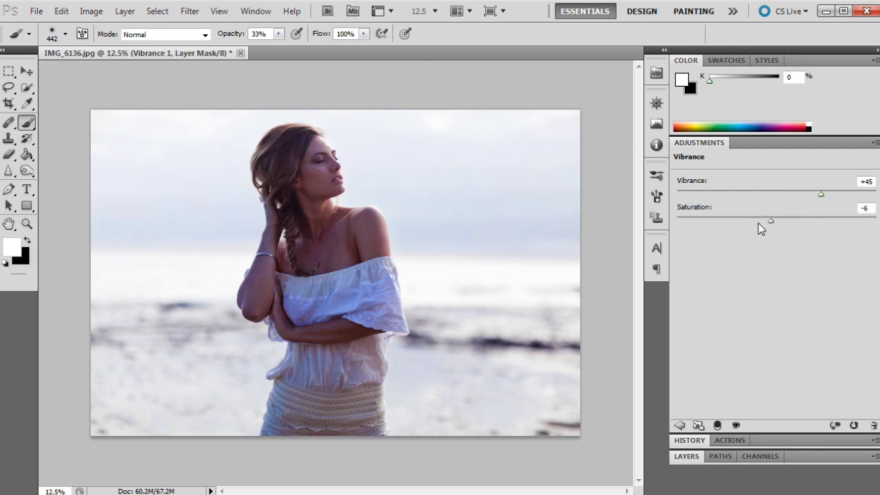
{"action": "left_click_drag", "start_coordinate": [758, 223], "coordinate": [750, 222]}
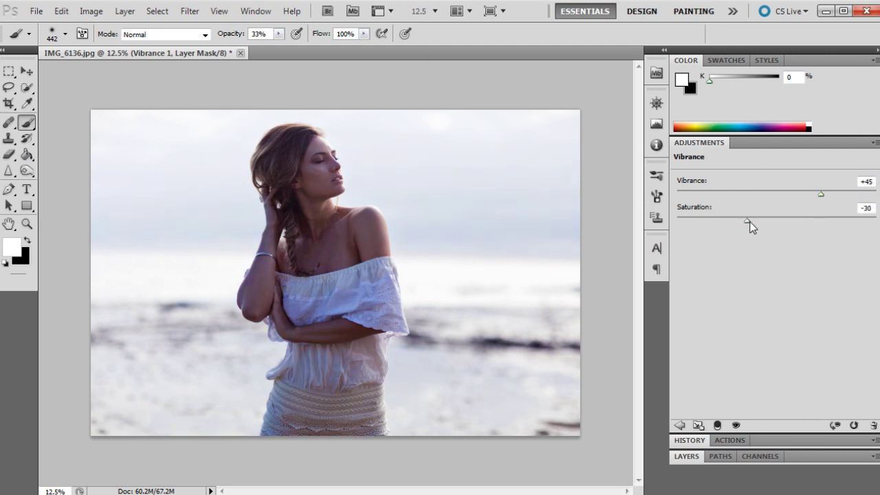
{"action": "left_click", "coordinate": [687, 456]}
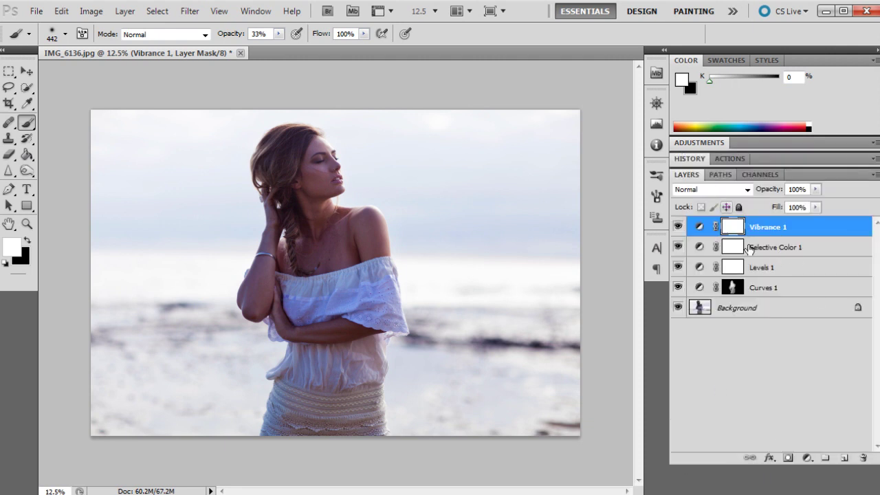
Add a Color Balance layer shifting the midtones Magenta/Green to -20
{"action": "left_click", "coordinate": [807, 457]}
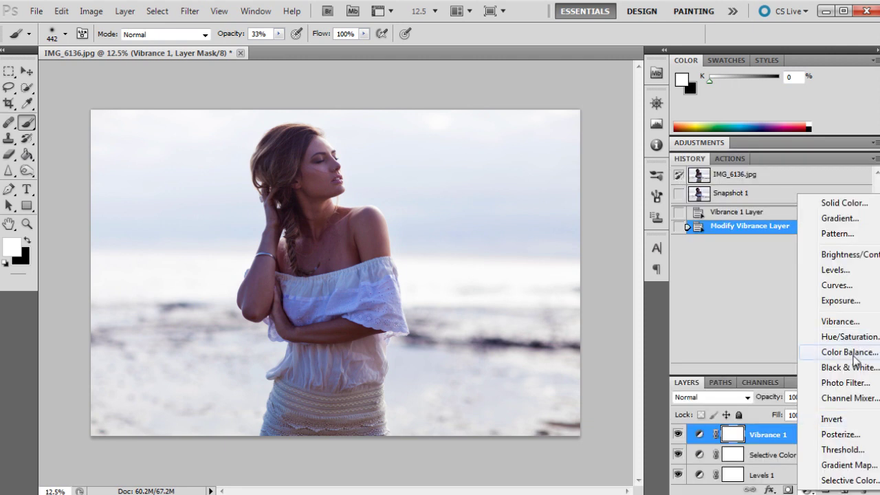
{"action": "left_click", "coordinate": [855, 355]}
{"action": "left_click_drag", "start_coordinate": [760, 278], "coordinate": [743, 279]}
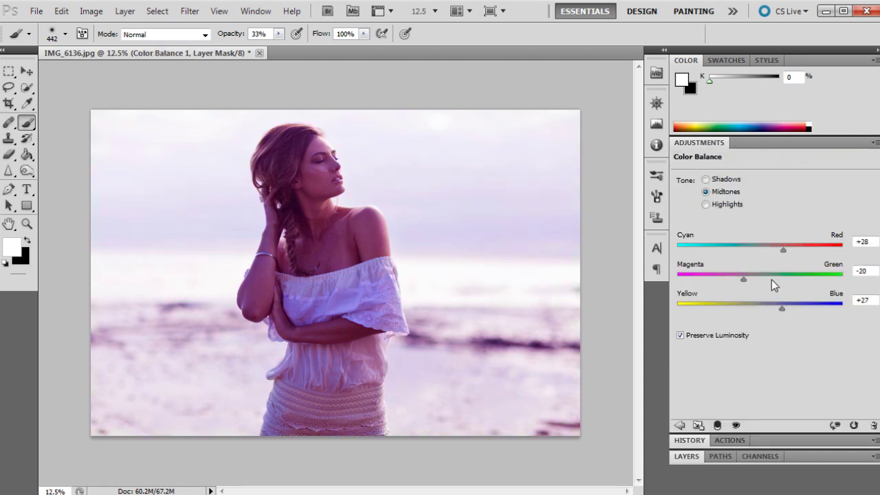
{"action": "left_click", "coordinate": [691, 456]}
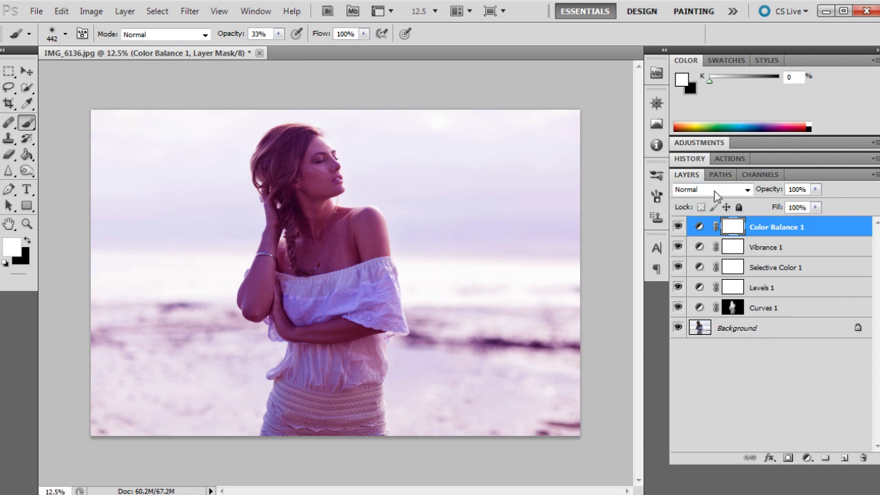
Return to Snapshot 1 in History, removing the Vibrance and Color Balance layers
{"action": "left_click", "coordinate": [689, 159]}
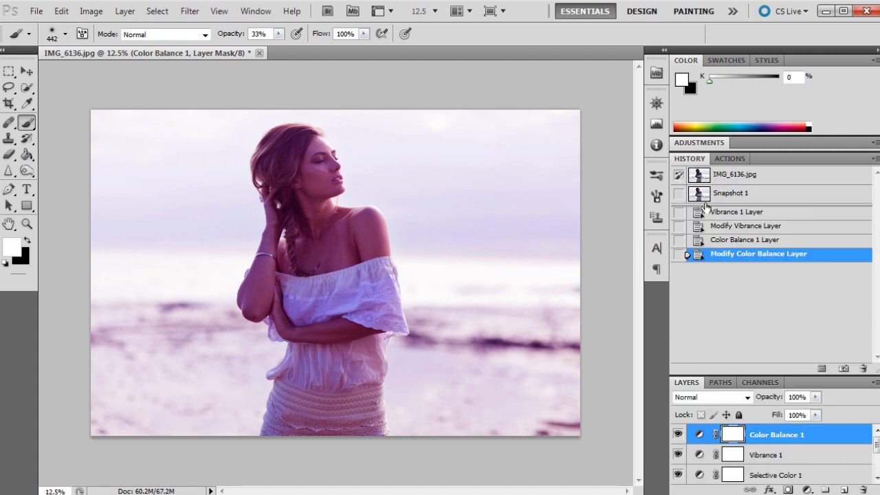
{"action": "left_click", "coordinate": [744, 193]}
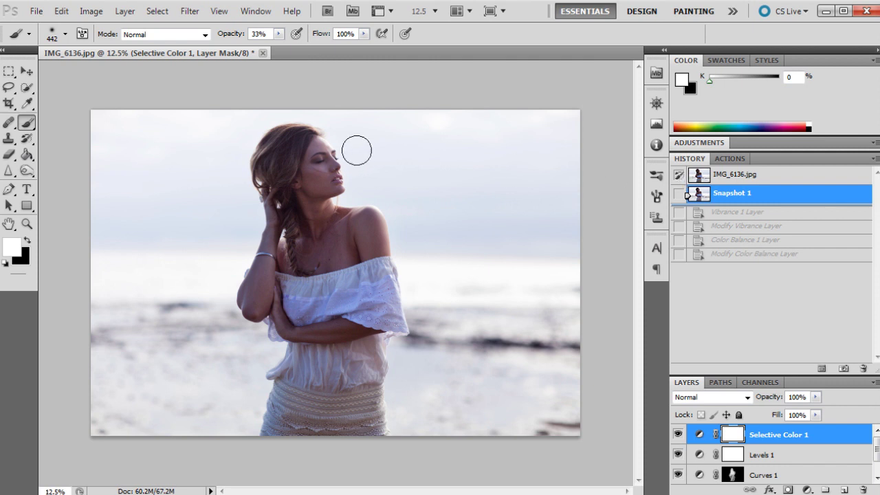
Flatten the image to one Background layer, save it as Snapshot 2, and select the History Brush
{"action": "left_click", "coordinate": [124, 11]}
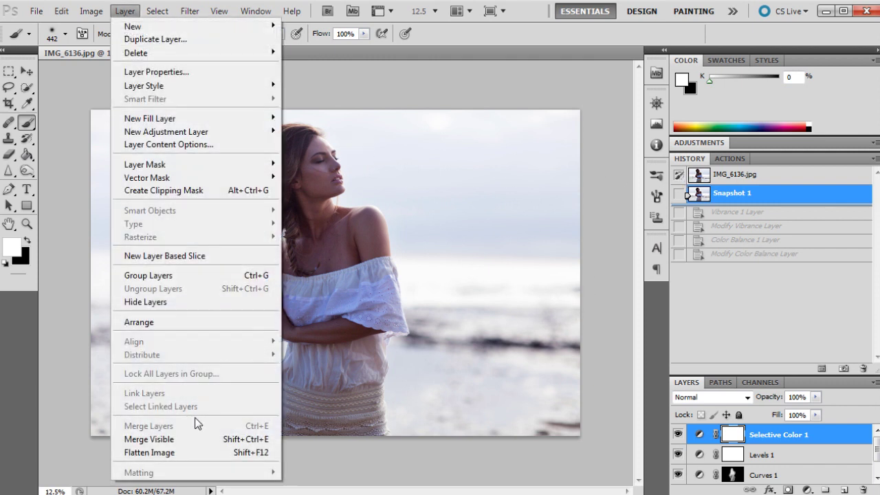
{"action": "left_click", "coordinate": [194, 460]}
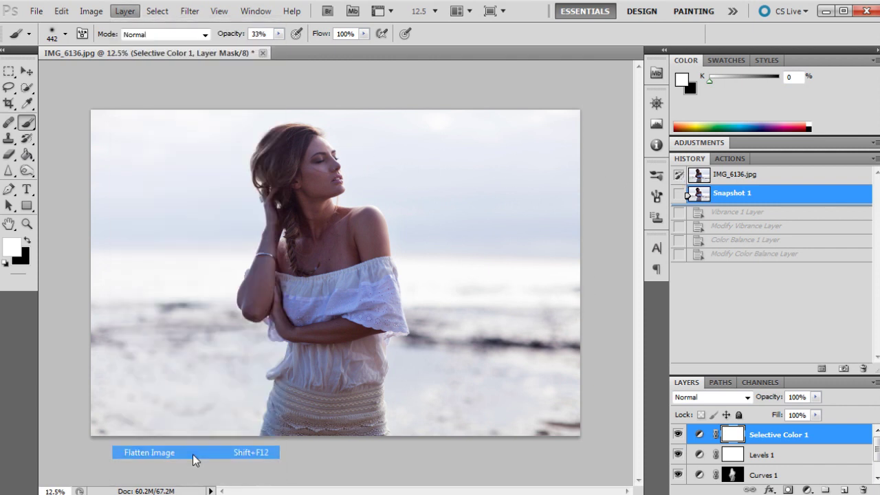
{"action": "left_click", "coordinate": [844, 370]}
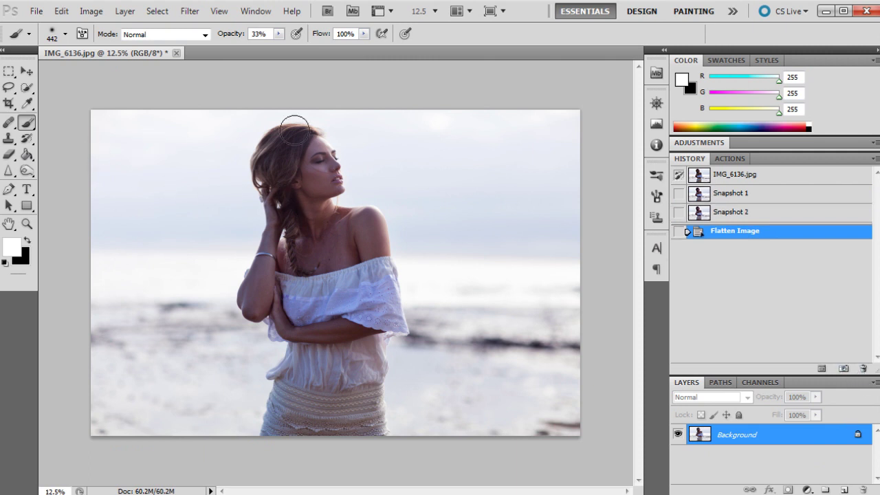
{"action": "left_click", "coordinate": [26, 140]}
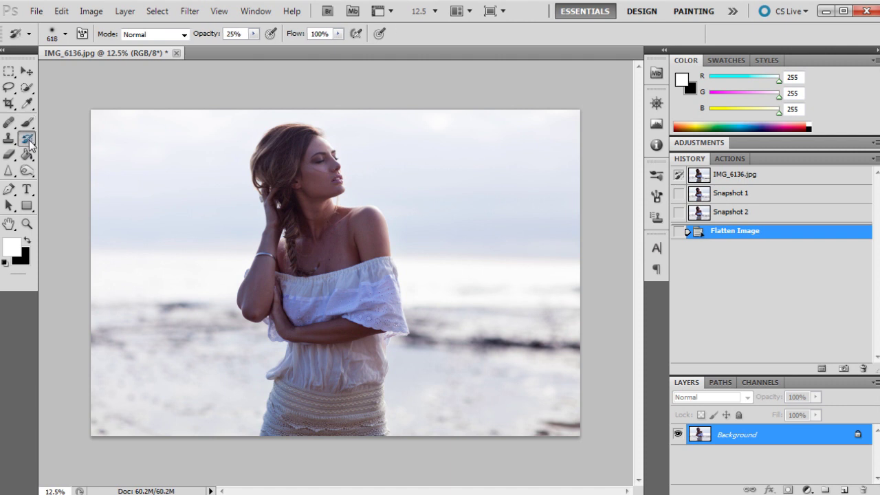
{"action": "left_click", "coordinate": [47, 139]}
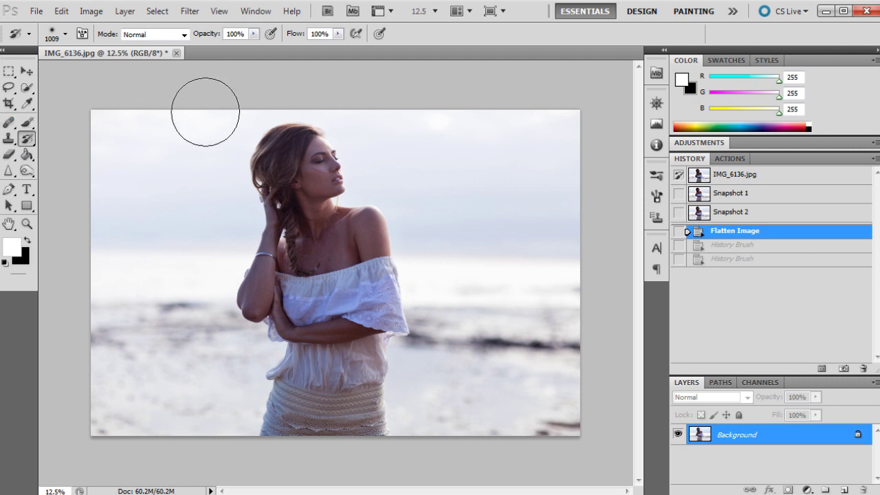
Set History Brush opacity to 39% and paint the original tones over the neck and face
{"action": "left_click", "coordinate": [254, 34]}
{"action": "left_click_drag", "start_coordinate": [211, 50], "coordinate": [211, 51]}
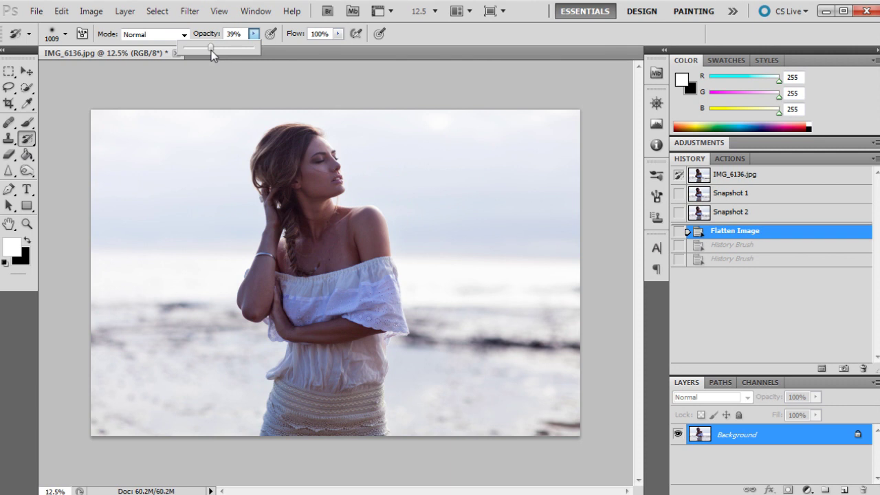
{"action": "left_click", "coordinate": [353, 233]}
{"action": "mouse_move", "coordinate": [312, 238]}
{"action": "left_mouse_down"}
{"action": "mouse_move", "coordinate": [314, 163]}
{"action": "mouse_move", "coordinate": [284, 200]}
{"action": "mouse_move", "coordinate": [318, 255]}
{"action": "mouse_move", "coordinate": [361, 264]}
{"action": "mouse_move", "coordinate": [318, 309]}
{"action": "mouse_move", "coordinate": [271, 277]}
{"action": "mouse_move", "coordinate": [326, 352]}
{"action": "mouse_move", "coordinate": [291, 438]}
{"action": "mouse_move", "coordinate": [263, 425]}
{"action": "mouse_move", "coordinate": [341, 401]}
{"action": "mouse_move", "coordinate": [359, 403]}
{"action": "mouse_move", "coordinate": [370, 423]}
{"action": "mouse_move", "coordinate": [394, 301]}
{"action": "mouse_move", "coordinate": [302, 259]}
{"action": "mouse_move", "coordinate": [277, 184]}
{"action": "mouse_move", "coordinate": [286, 219]}
{"action": "mouse_move", "coordinate": [260, 416]}
{"action": "mouse_move", "coordinate": [271, 408]}
{"action": "mouse_move", "coordinate": [256, 392]}
{"action": "mouse_move", "coordinate": [214, 388]}
{"action": "mouse_move", "coordinate": [188, 401]}
{"action": "mouse_move", "coordinate": [124, 386]}
{"action": "mouse_move", "coordinate": [286, 355]}
{"action": "mouse_move", "coordinate": [425, 299]}
{"action": "left_mouse_up"}
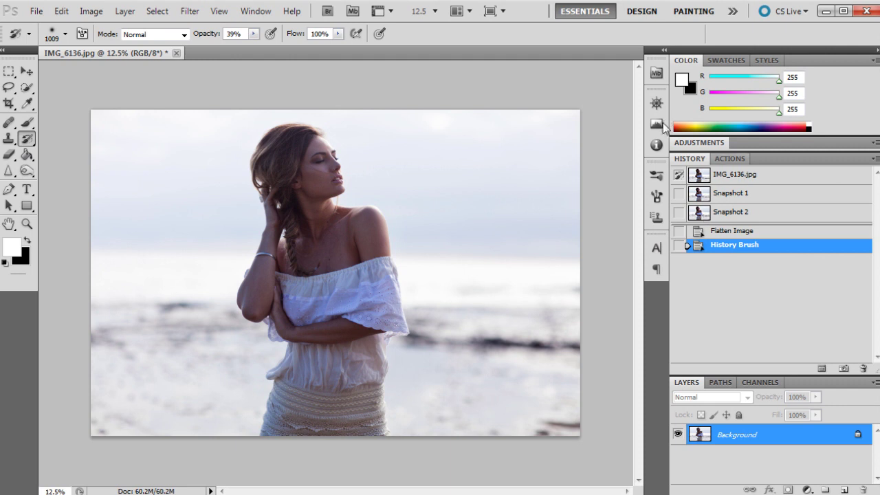
Paint the original darker skin tone from the arm up over the shoulder
{"action": "mouse_move", "coordinate": [266, 273]}
{"action": "left_mouse_down"}
{"action": "mouse_move", "coordinate": [330, 282]}
{"action": "mouse_move", "coordinate": [359, 249]}
{"action": "left_mouse_up"}
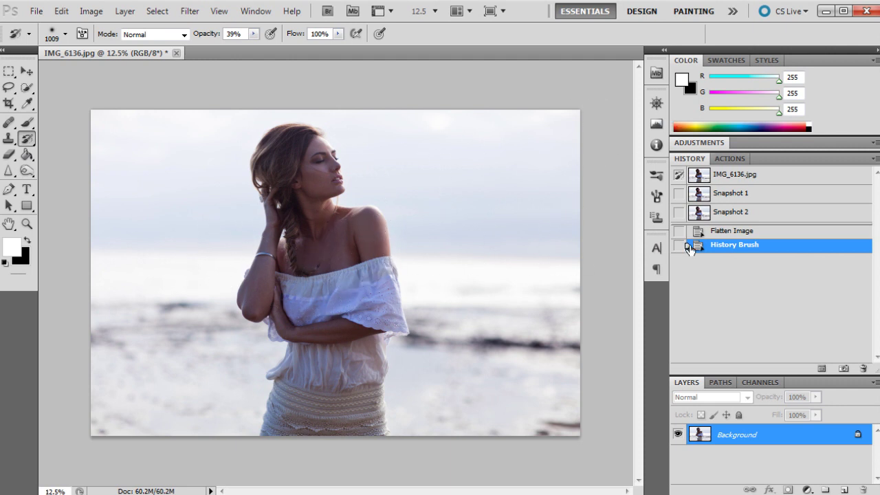